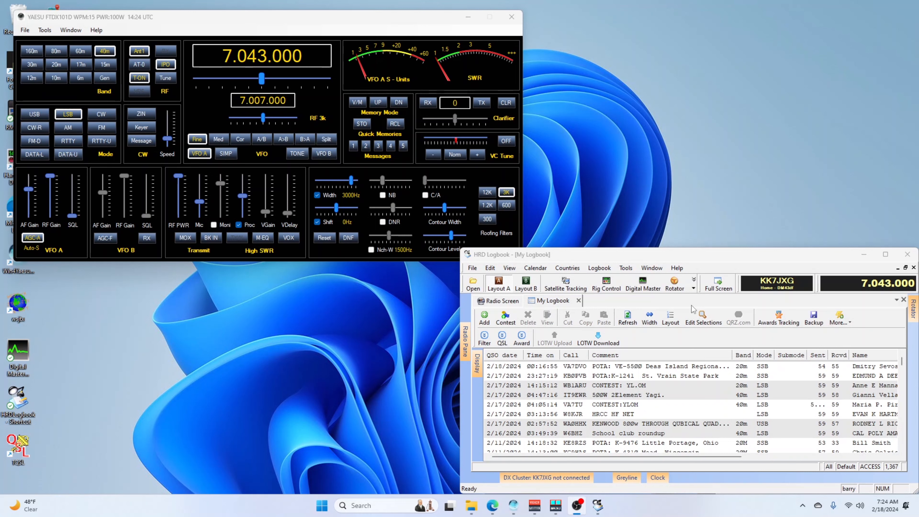
Step: Review the hardware and 3rd Party SW/HW pages of the Yaesu suite settings, including the HRD server configuration, and close the settings
{"action": "left_click_drag", "start_coordinate": [311, 23], "coordinate": [303, 16]}
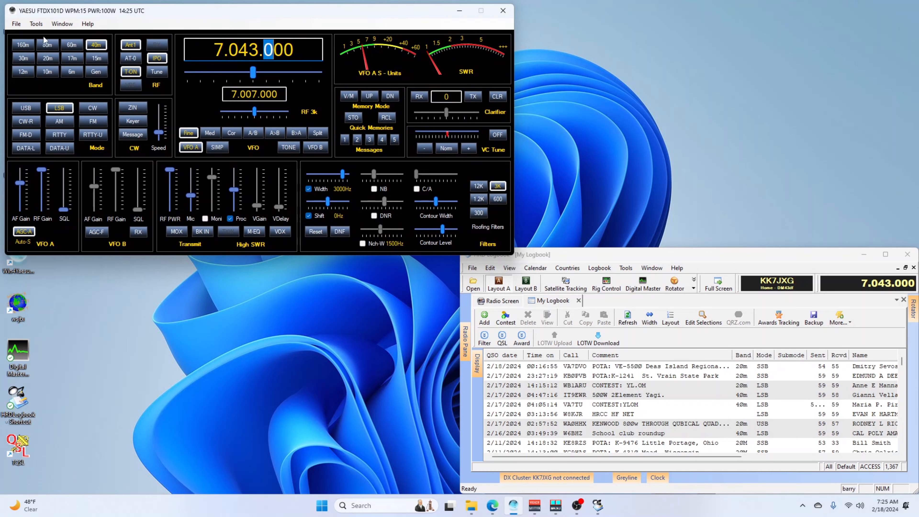
{"action": "left_click", "coordinate": [35, 25]}
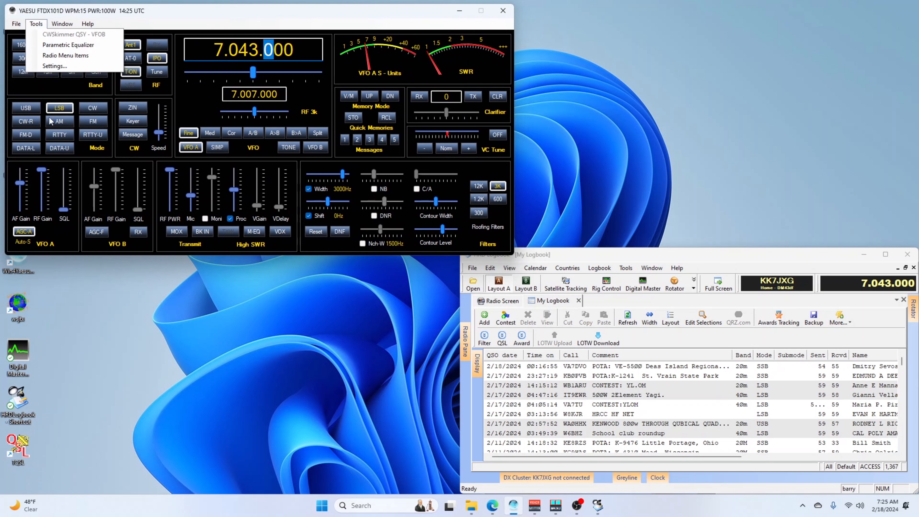
{"action": "left_click", "coordinate": [54, 66]}
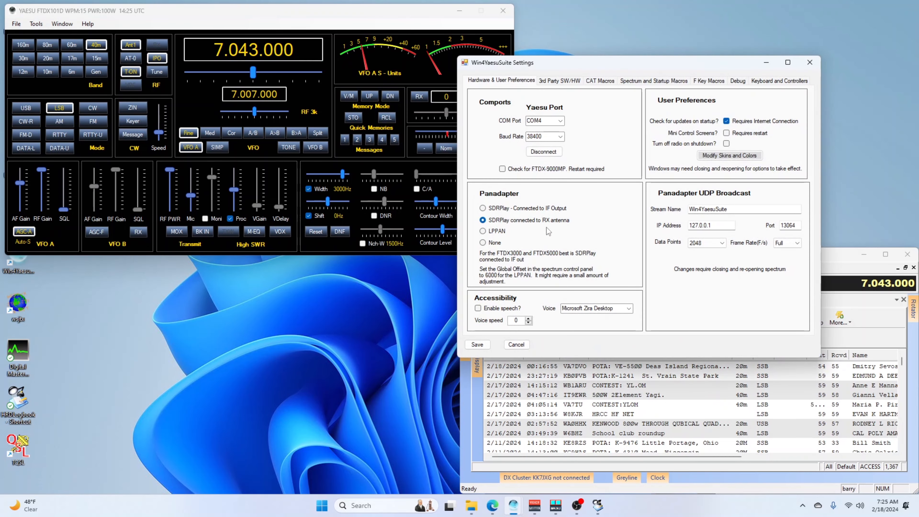
{"action": "left_click", "coordinate": [556, 81]}
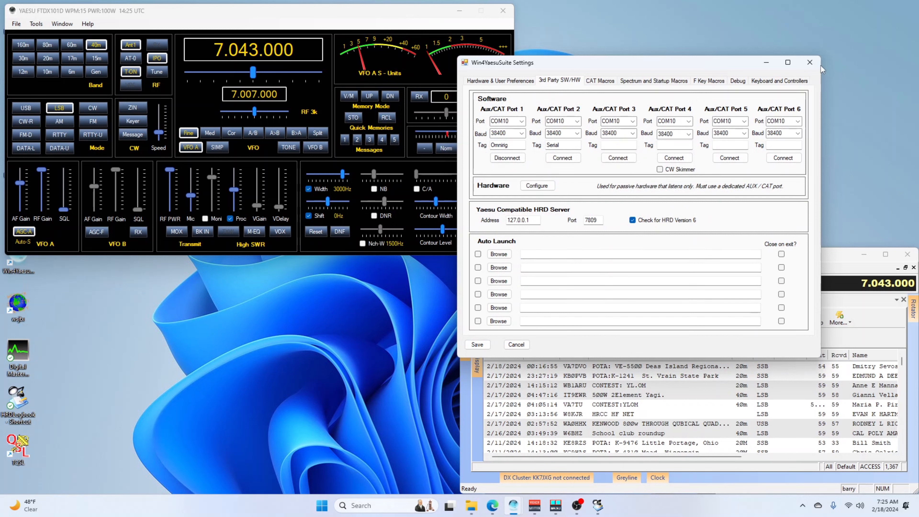
{"action": "left_click", "coordinate": [809, 62]}
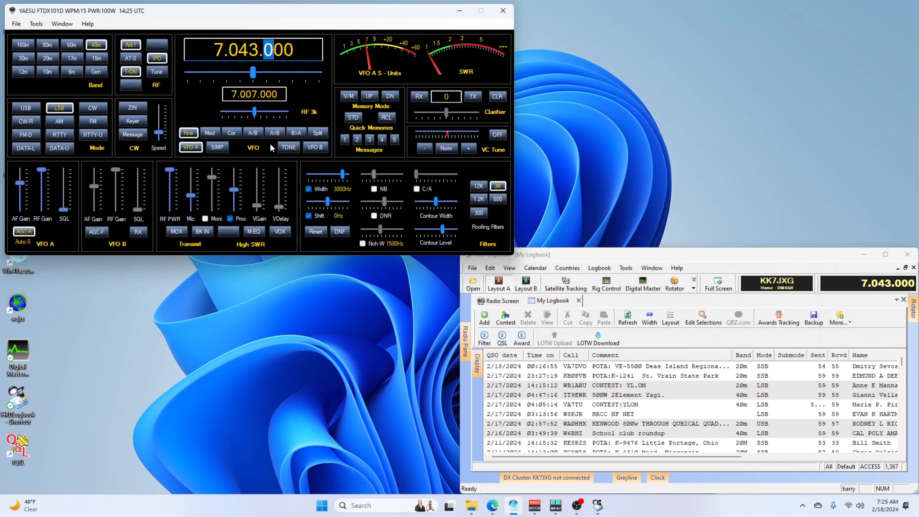
Step: Tune VFO A up to 7.049.000 on the radio control window
{"action": "left_click", "coordinate": [716, 256]}
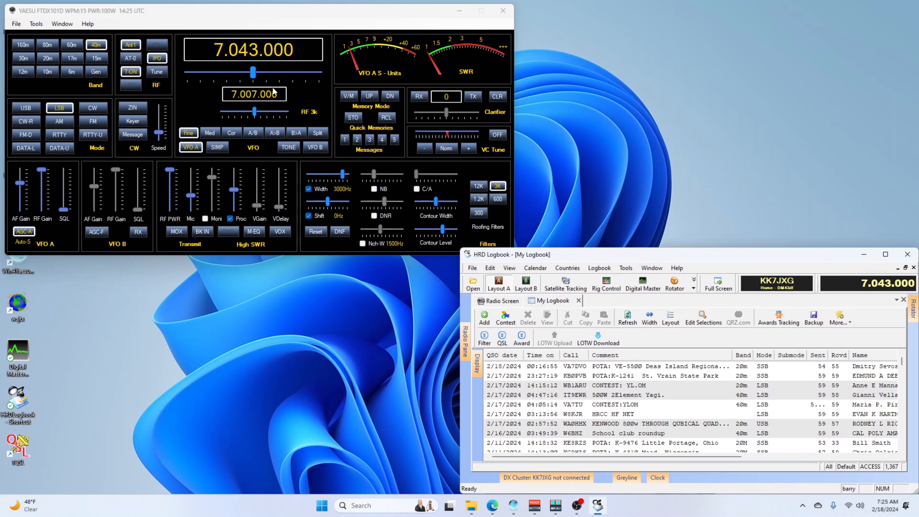
{"action": "left_click", "coordinate": [252, 55]}
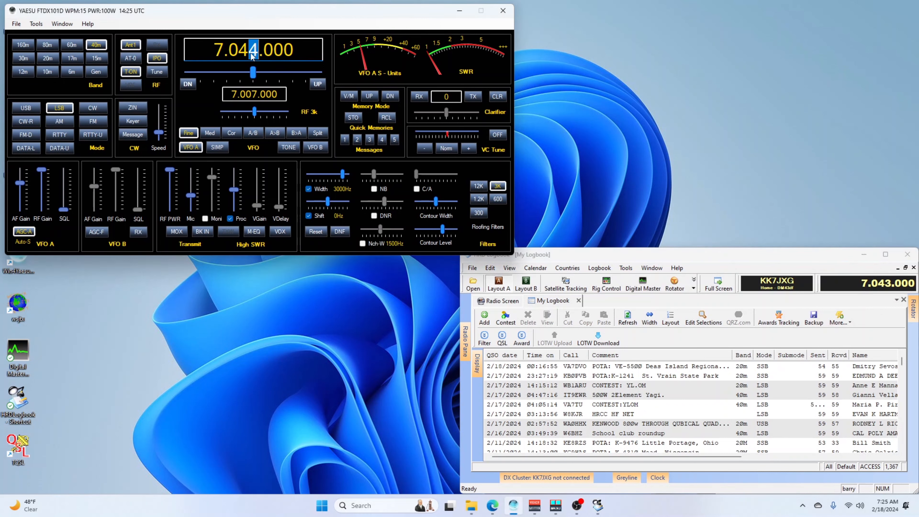
{"action": "scroll", "coordinate": [253, 56], "scroll_direction": "up", "scroll_amount": 1}
{"action": "scroll", "coordinate": [252, 56], "scroll_direction": "up", "scroll_amount": 2}
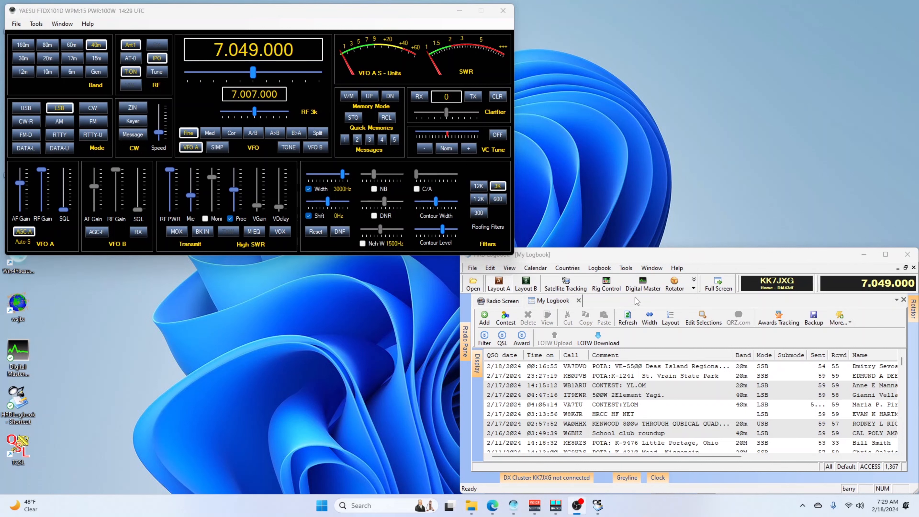
Step: Switch to Digital Master, tune to 7.040 in the 40m band, and move the main waterfall marker to 1837 Hz
{"action": "left_click", "coordinate": [642, 292]}
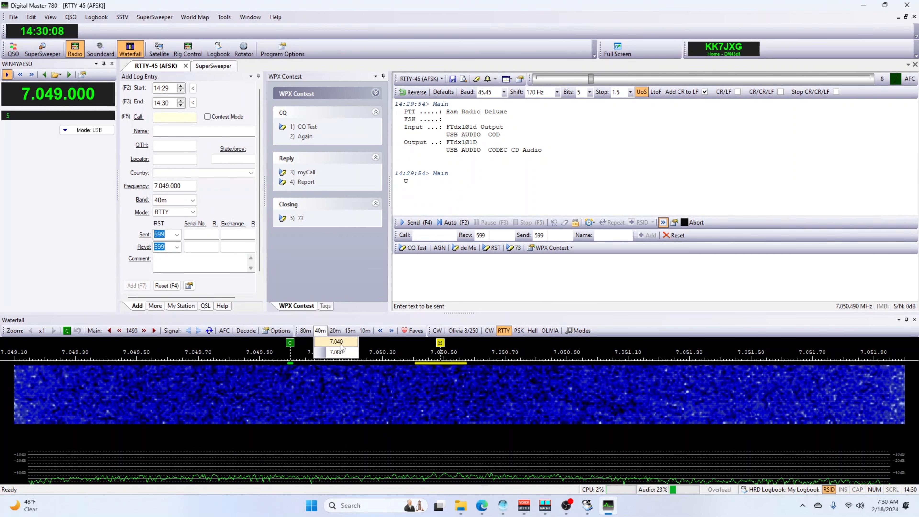
{"action": "left_click", "coordinate": [322, 334]}
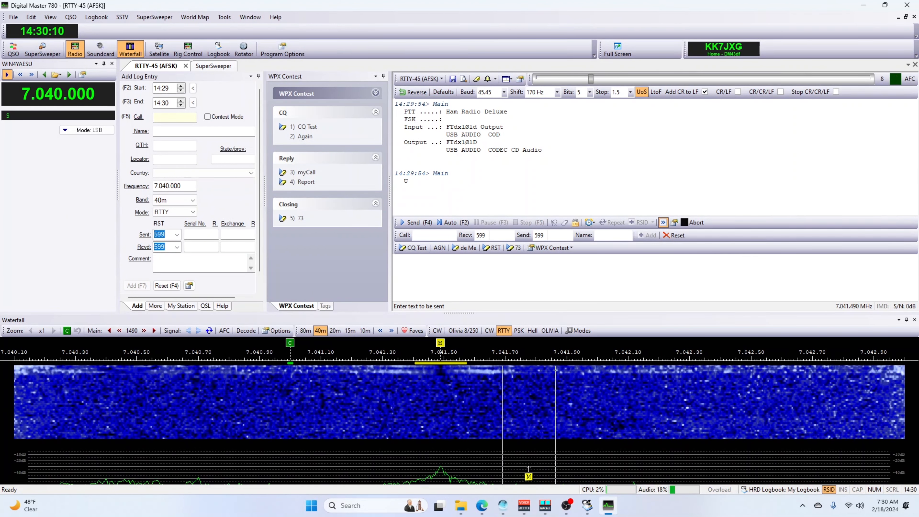
{"action": "left_click", "coordinate": [547, 402]}
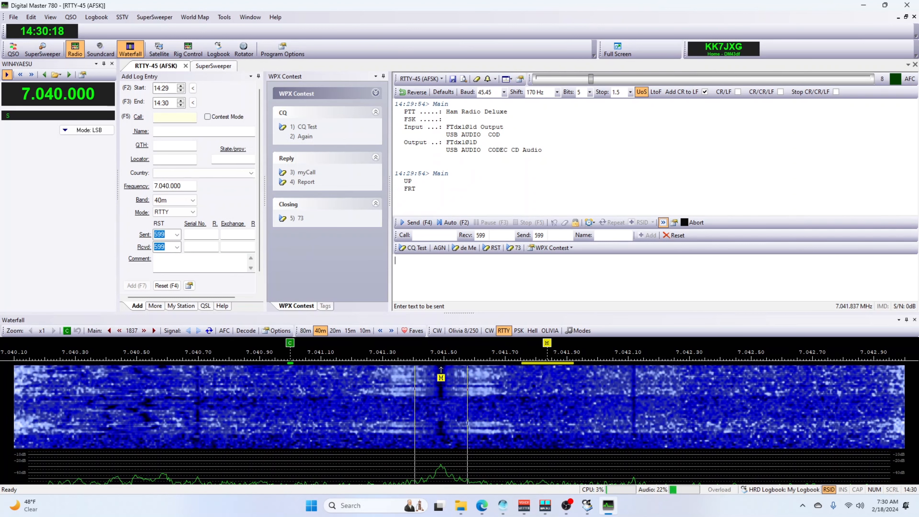
Step: Try to transmit the CQ Test macro, open the radio pane configuration, and check the choices for its first dropdown slot
{"action": "left_click", "coordinate": [303, 128]}
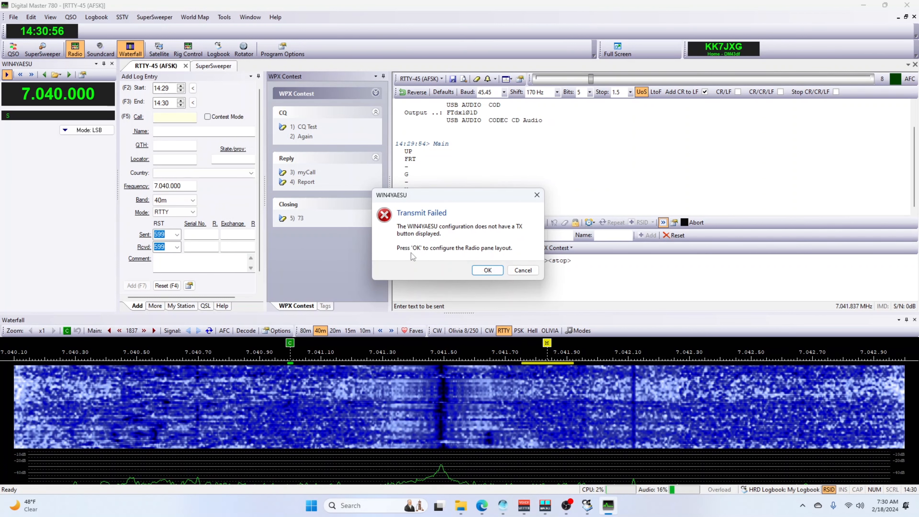
{"action": "left_click", "coordinate": [487, 271]}
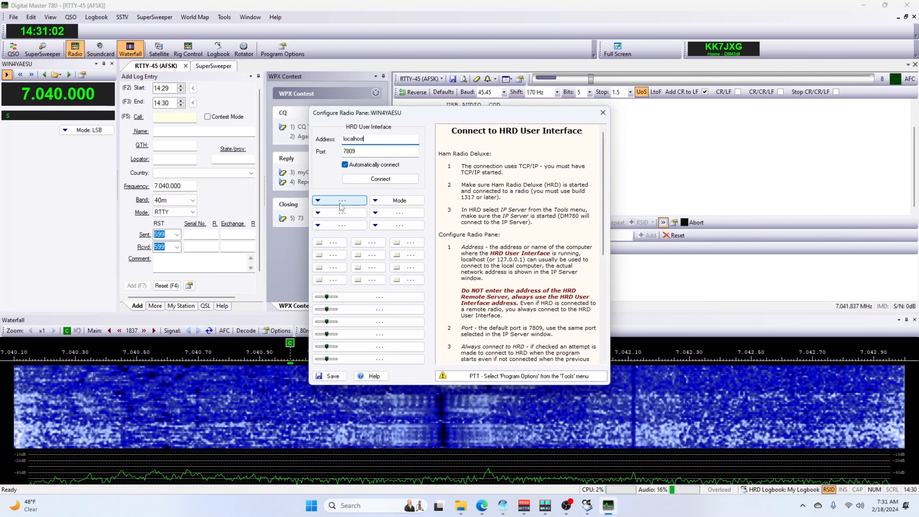
{"action": "left_click", "coordinate": [319, 202]}
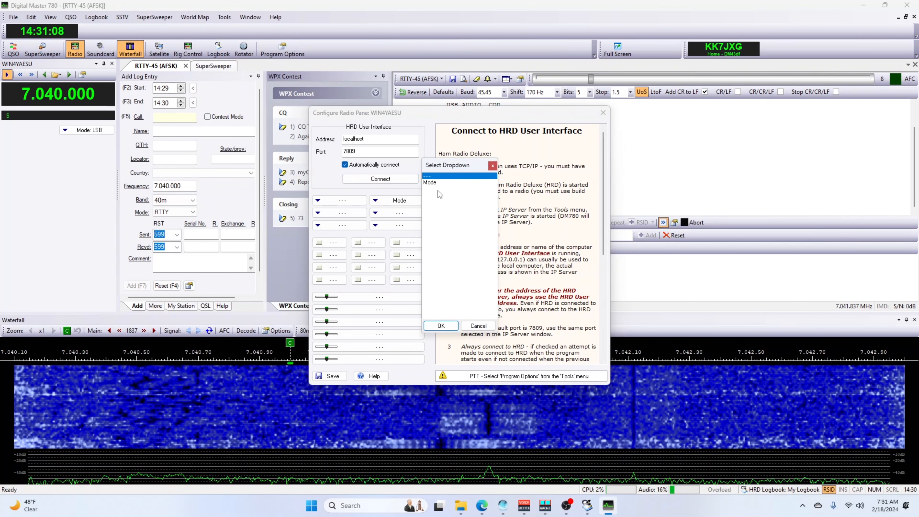
{"action": "left_click", "coordinate": [493, 166]}
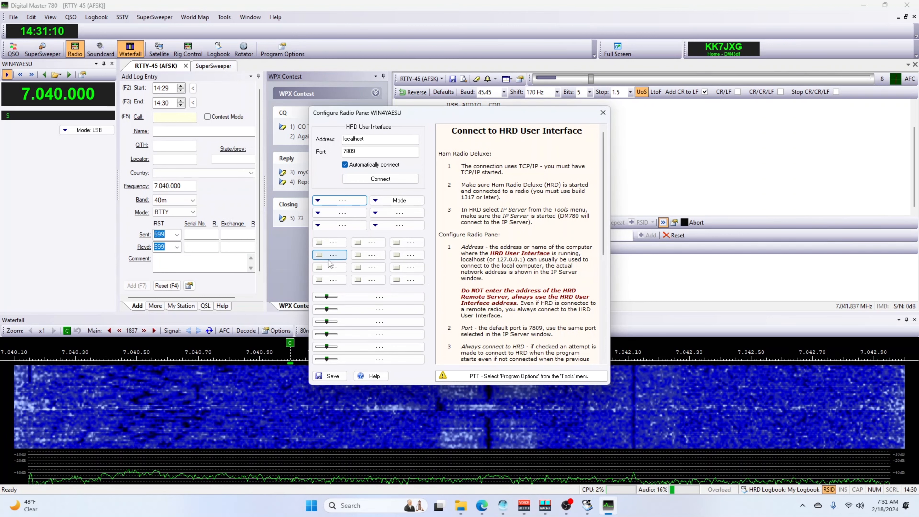
Step: Try assigning the 0 entry to each of the three button slots in the first row, and discard the radio pane changes
{"action": "left_click", "coordinate": [328, 245]}
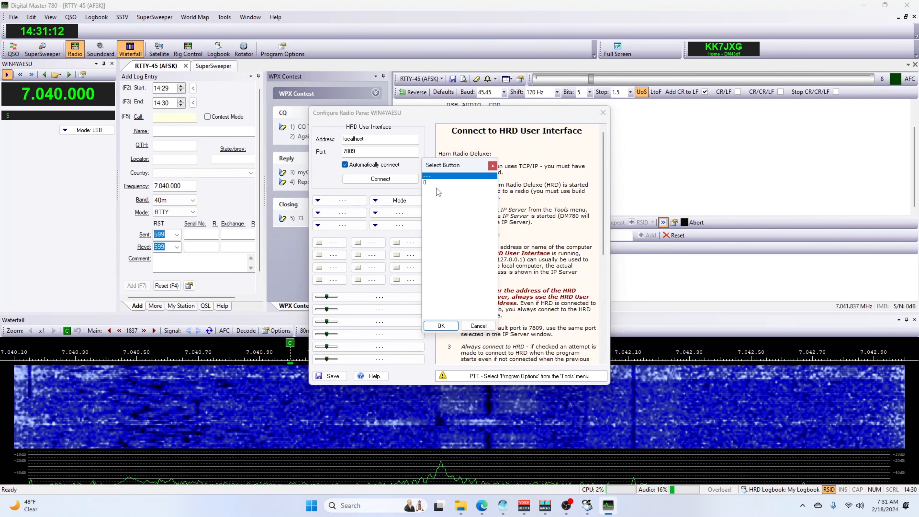
{"action": "left_click", "coordinate": [434, 182]}
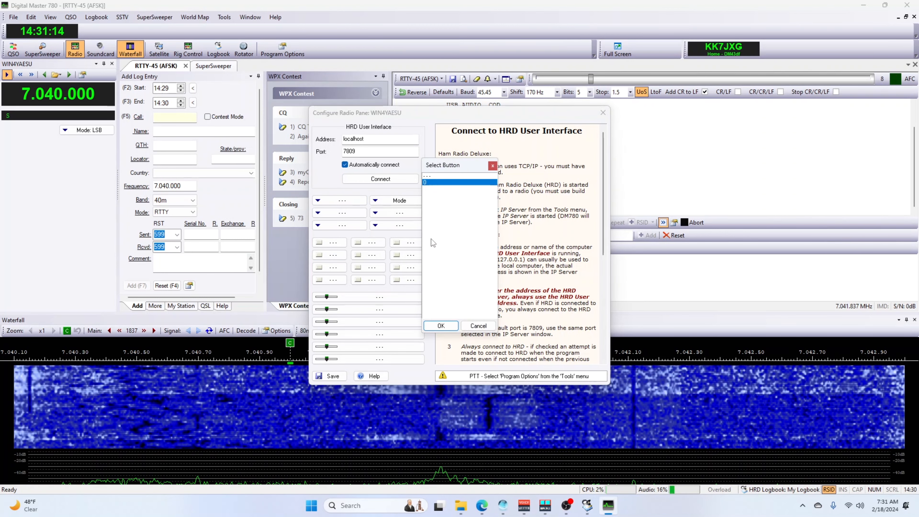
{"action": "left_click", "coordinate": [427, 323]}
{"action": "left_click", "coordinate": [369, 242]}
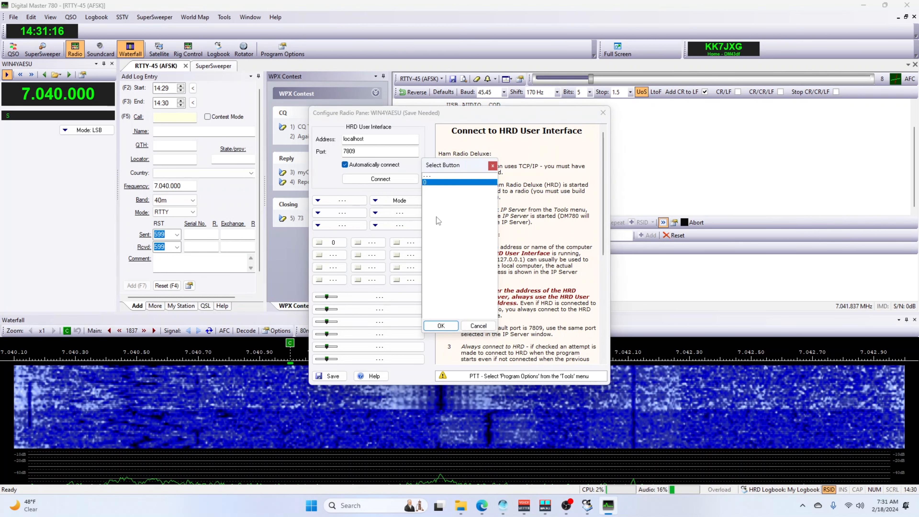
{"action": "left_click", "coordinate": [440, 325]}
{"action": "left_click", "coordinate": [404, 242]}
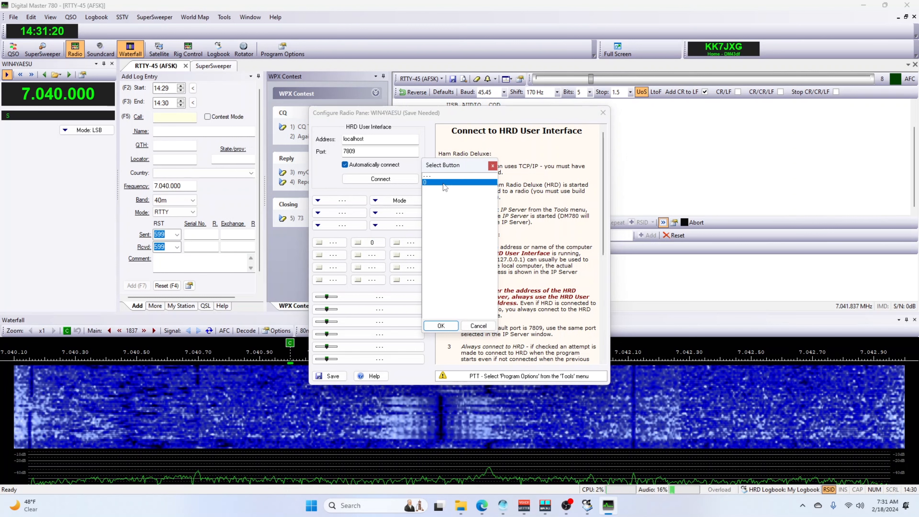
{"action": "left_click", "coordinate": [440, 325]}
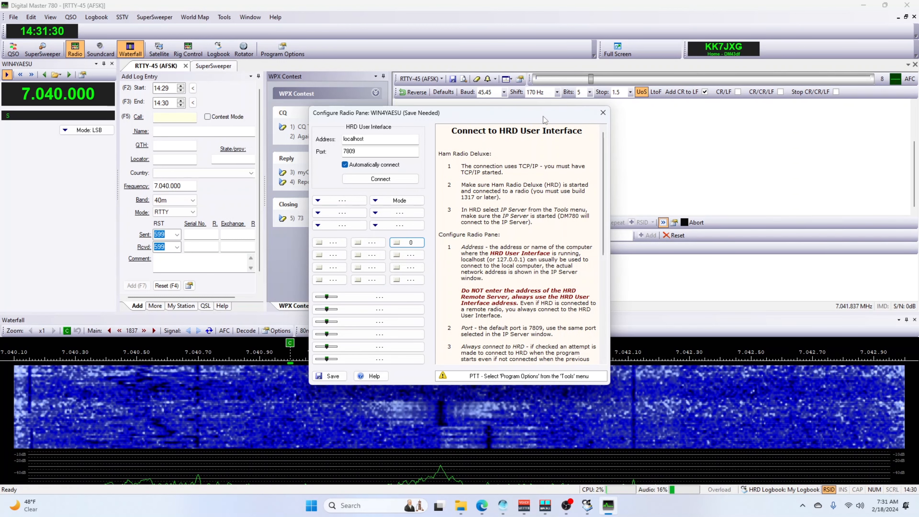
{"action": "left_click", "coordinate": [603, 113]}
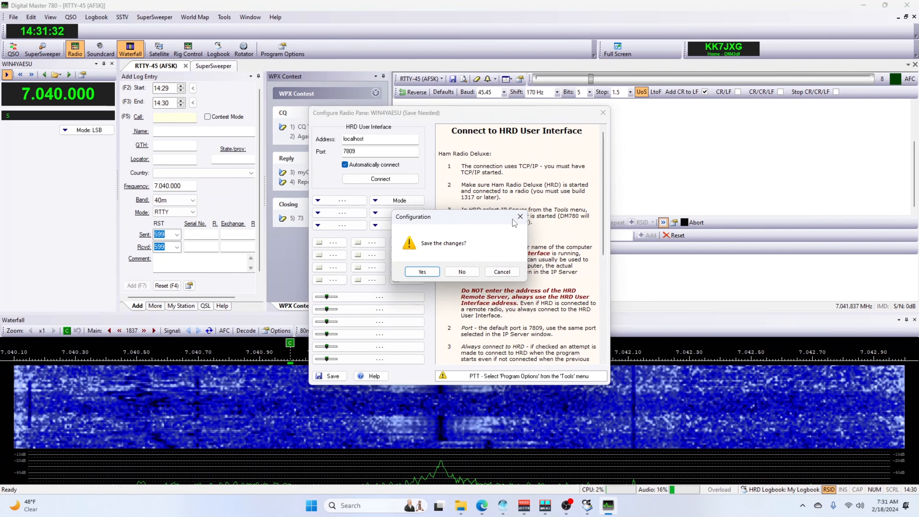
{"action": "left_click", "coordinate": [462, 272]}
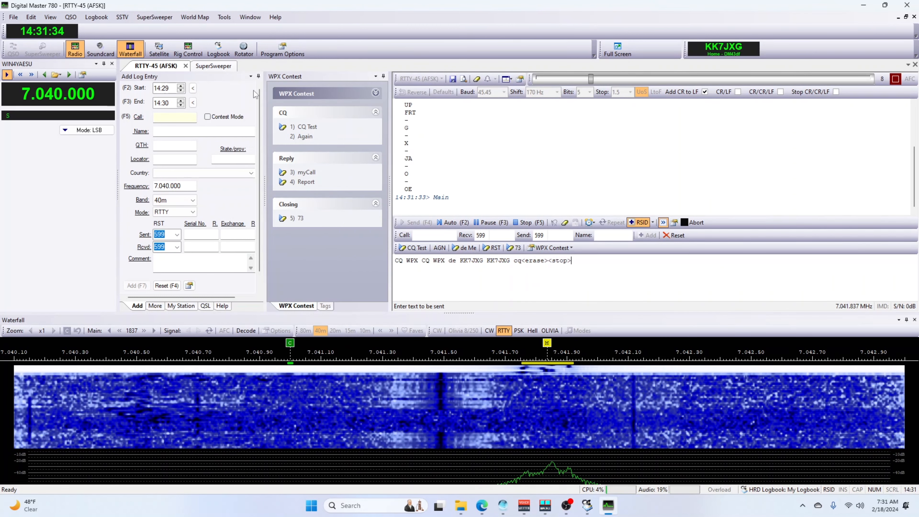
Step: Review the PTT program options and the radio pane configuration behind their HRD connection
{"action": "left_click", "coordinate": [282, 49]}
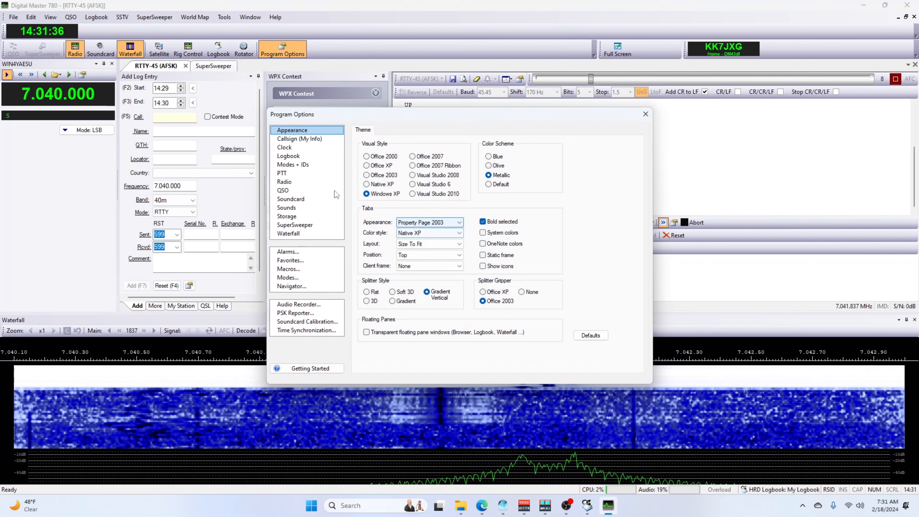
{"action": "left_click", "coordinate": [284, 173]}
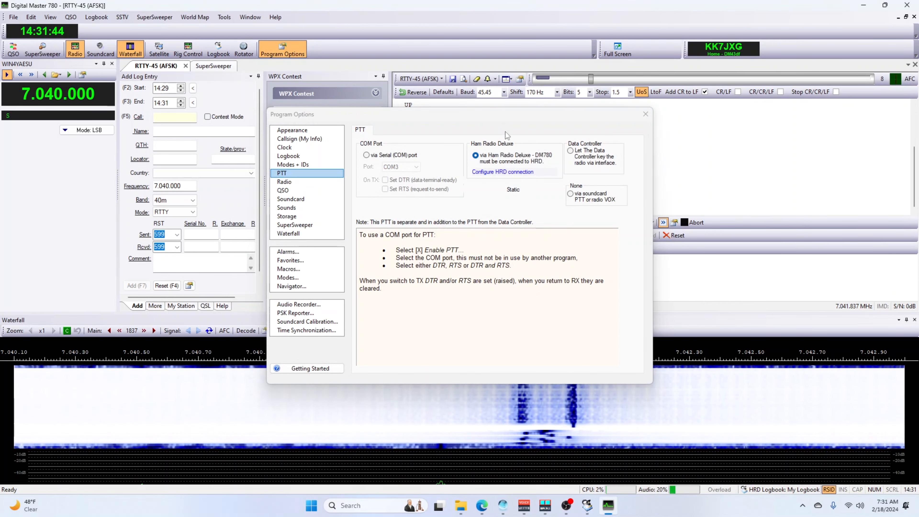
{"action": "left_click", "coordinate": [487, 178]}
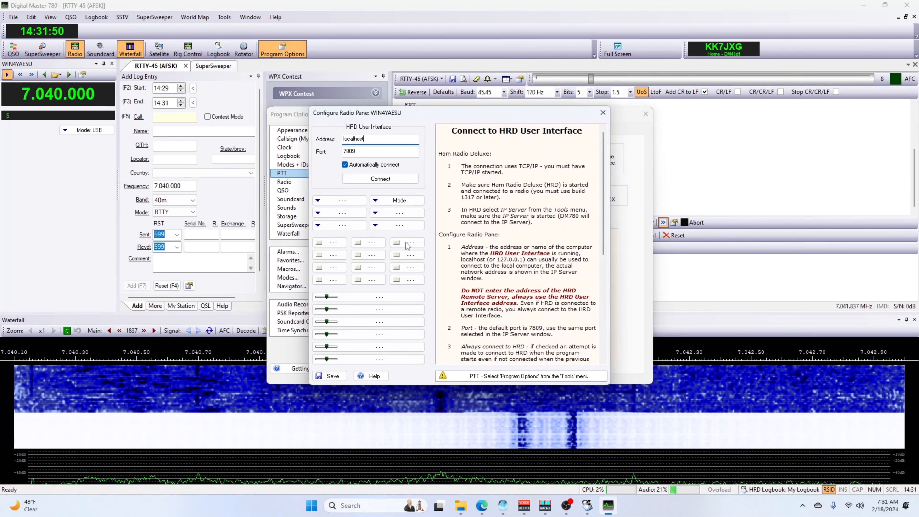
{"action": "left_click", "coordinate": [603, 112]}
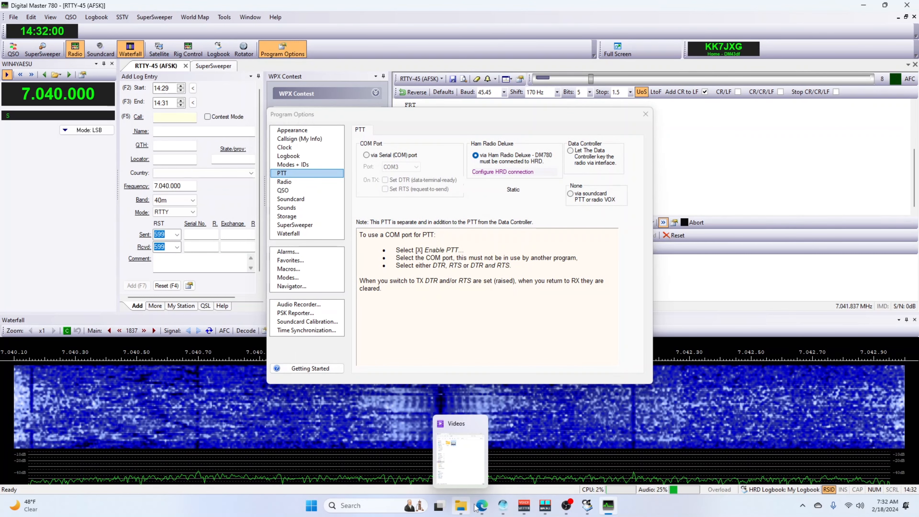
Step: Read the Win4Yaesu Suite manual's section on connecting to Ham Radio Deluxe Logbook and DM780, and close the program options and Digital Master
{"action": "left_click", "coordinate": [482, 505]}
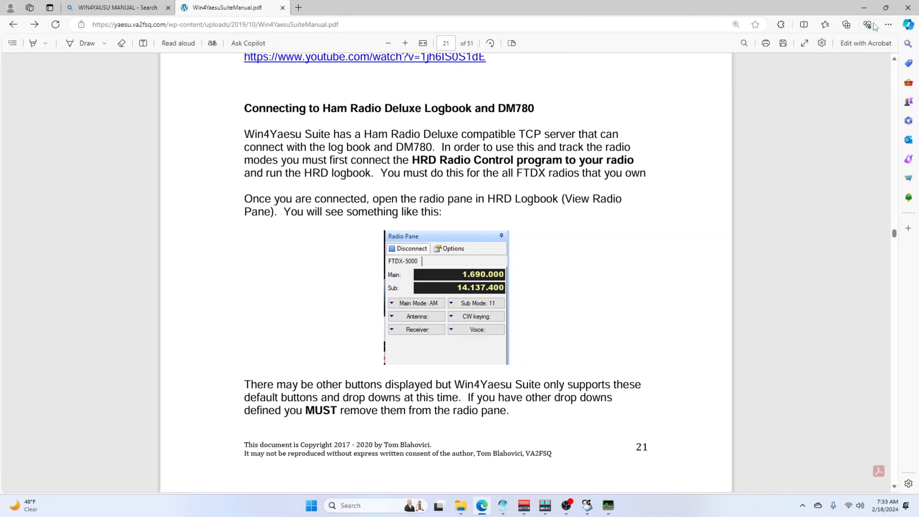
{"action": "left_click", "coordinate": [865, 8]}
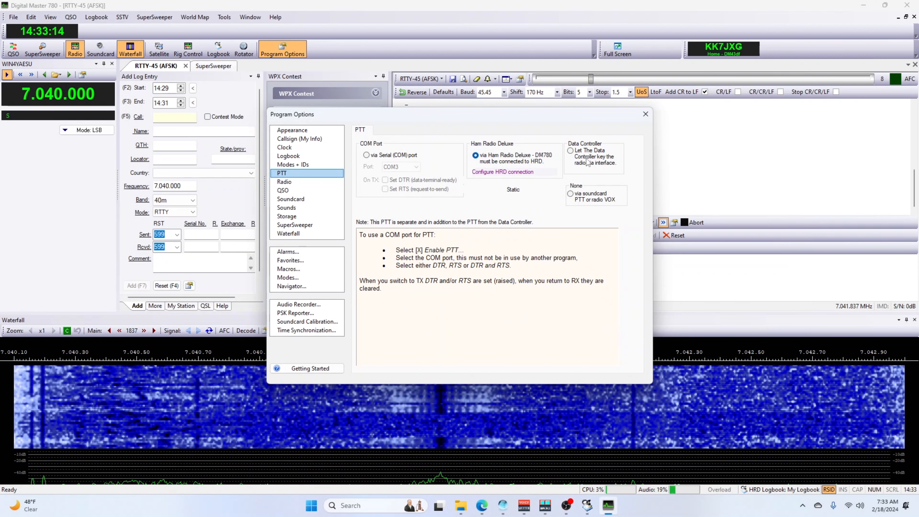
{"action": "left_click", "coordinate": [646, 114]}
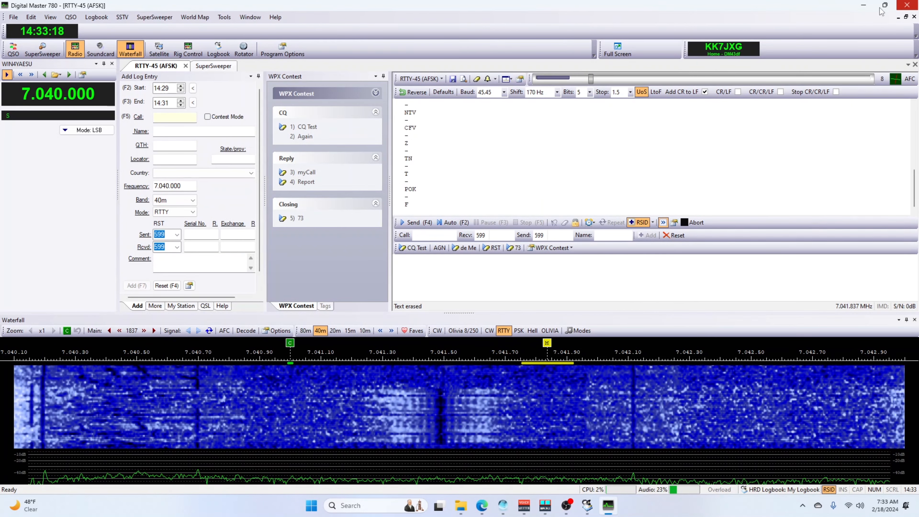
{"action": "left_click", "coordinate": [907, 5]}
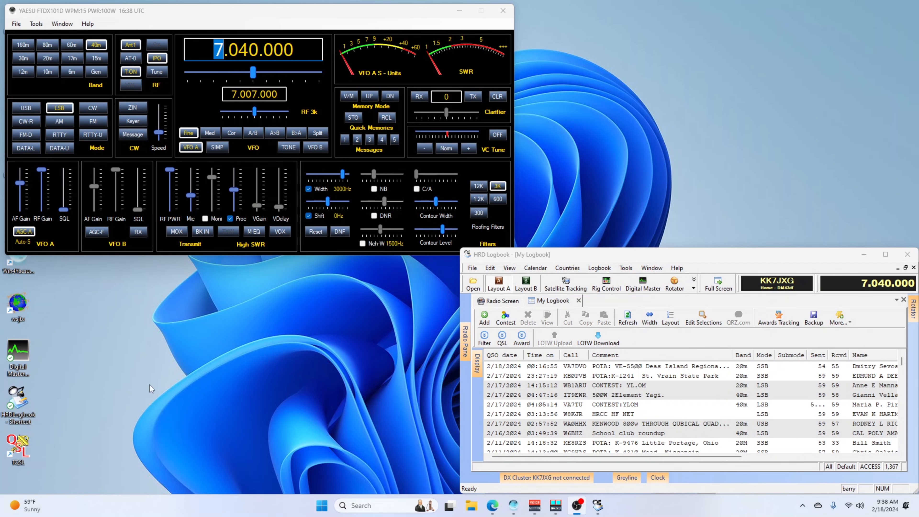
Step: In File Explorer, go to the Digital Master 780 folder under AppData\Roaming\HRDLLC in the user's profile on drive C
{"action": "left_click", "coordinate": [471, 506]}
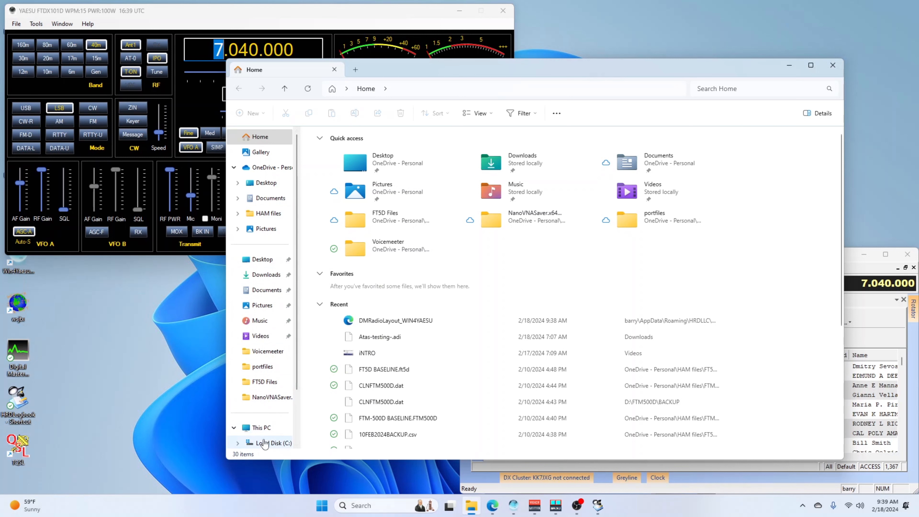
{"action": "left_click", "coordinate": [268, 442]}
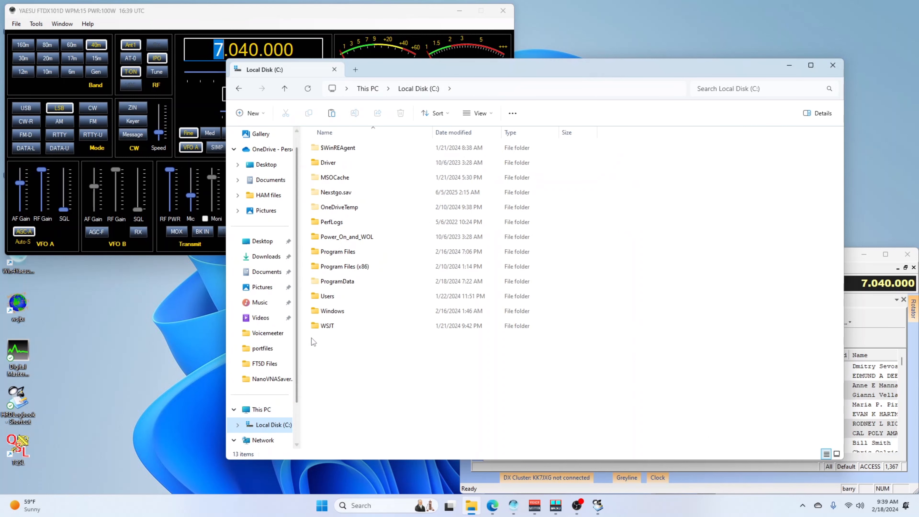
{"action": "left_click", "coordinate": [322, 297]}
{"action": "double_click", "coordinate": [322, 298]}
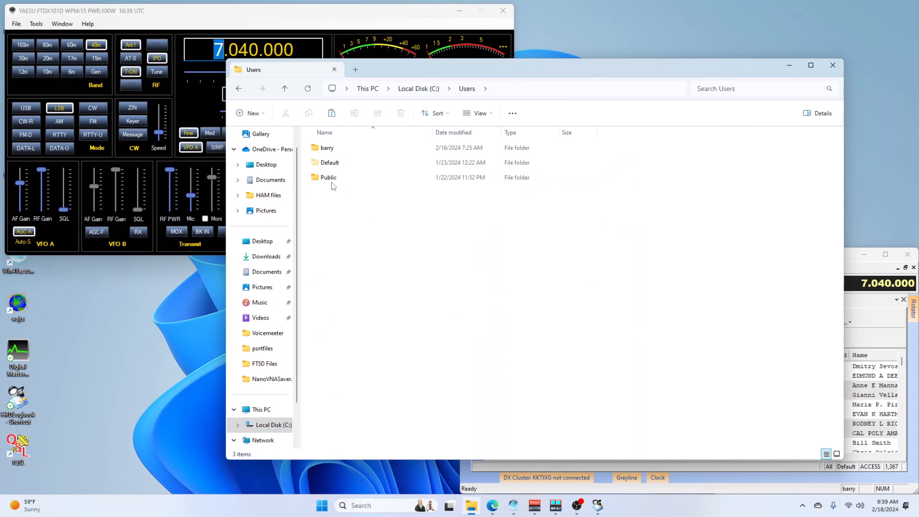
{"action": "double_click", "coordinate": [325, 148]}
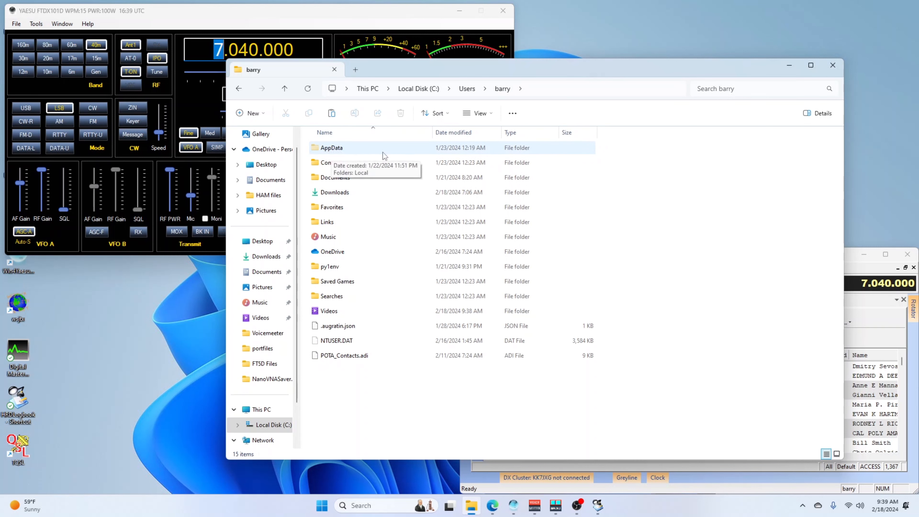
{"action": "double_click", "coordinate": [330, 149]}
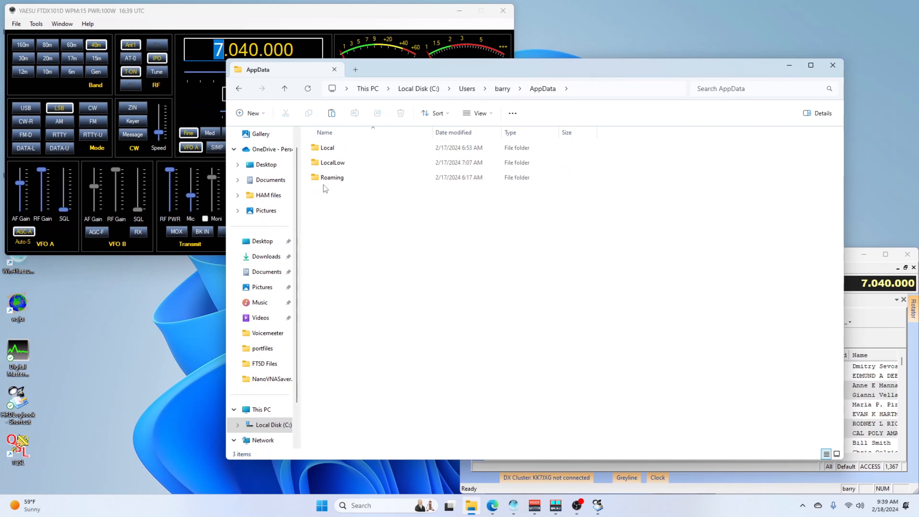
{"action": "double_click", "coordinate": [330, 178]}
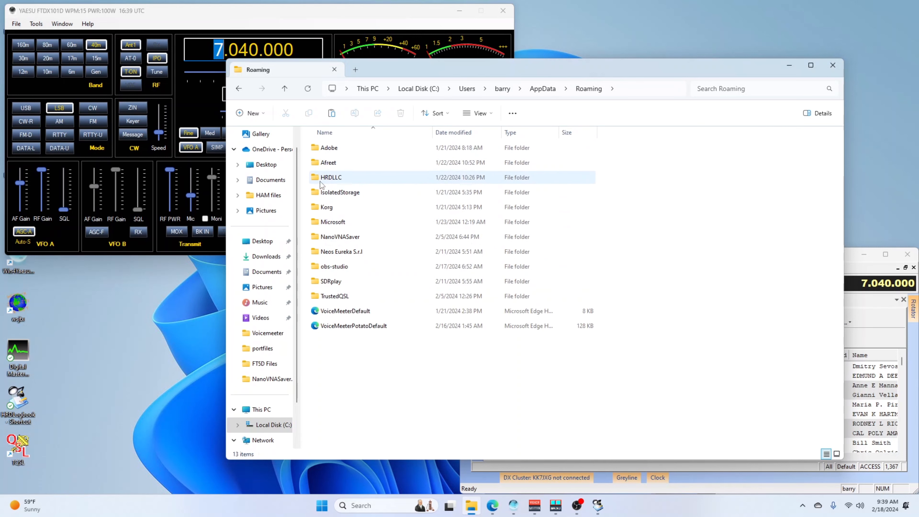
{"action": "double_click", "coordinate": [335, 180]}
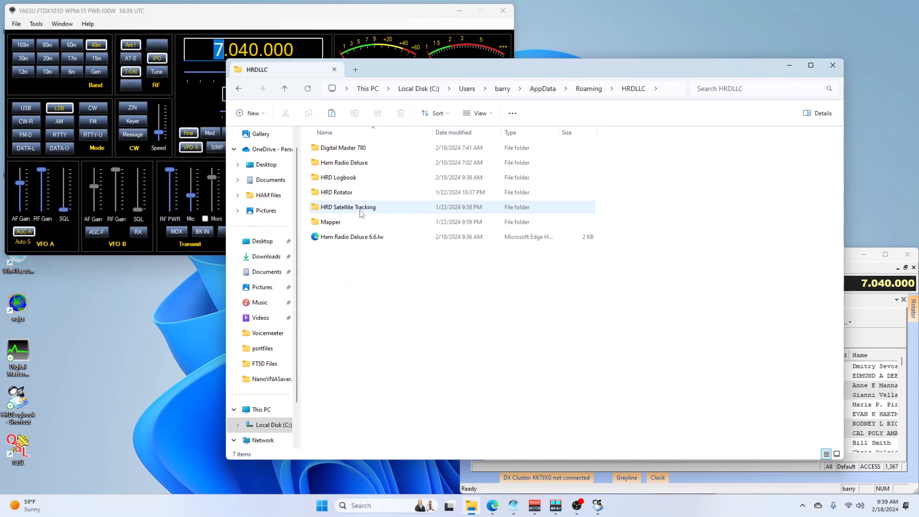
{"action": "double_click", "coordinate": [336, 152]}
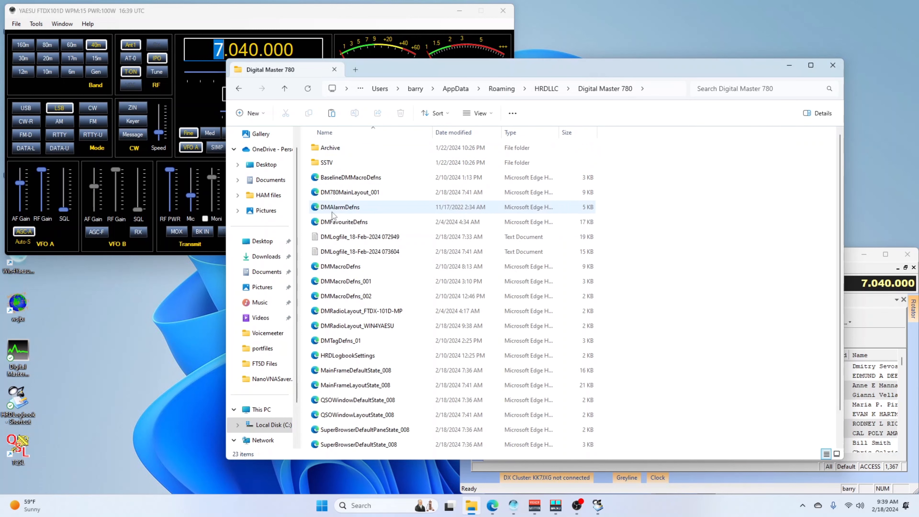
Step: Find the DMRadioLayout_WIN4YAESU file in the folder and open it for editing in Notepad
{"action": "scroll", "coordinate": [328, 190], "scroll_direction": "down", "scroll_amount": 1}
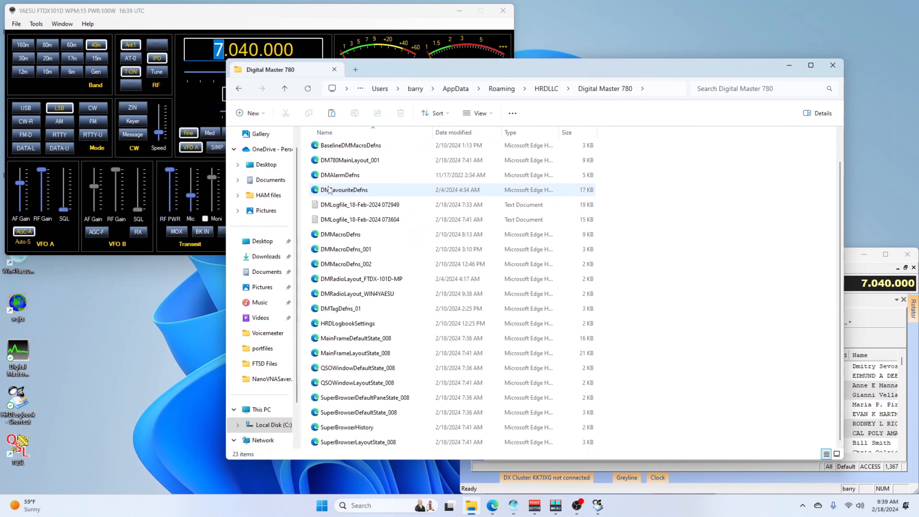
{"action": "scroll", "coordinate": [336, 308], "scroll_direction": "up", "scroll_amount": 1}
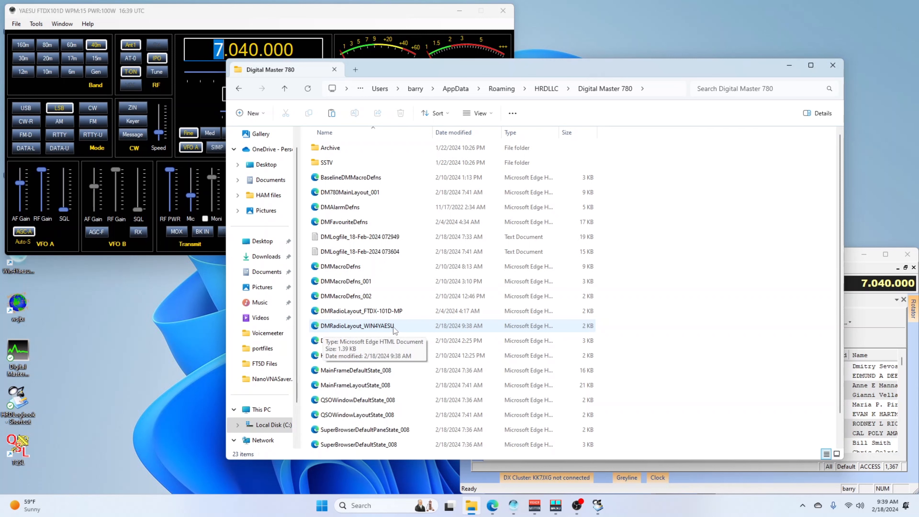
{"action": "left_click", "coordinate": [376, 326]}
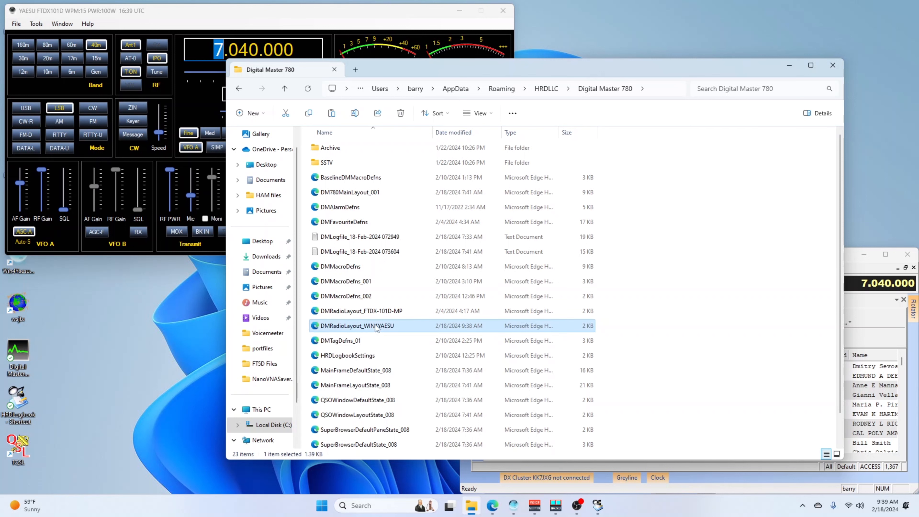
{"action": "right_click", "coordinate": [359, 330]}
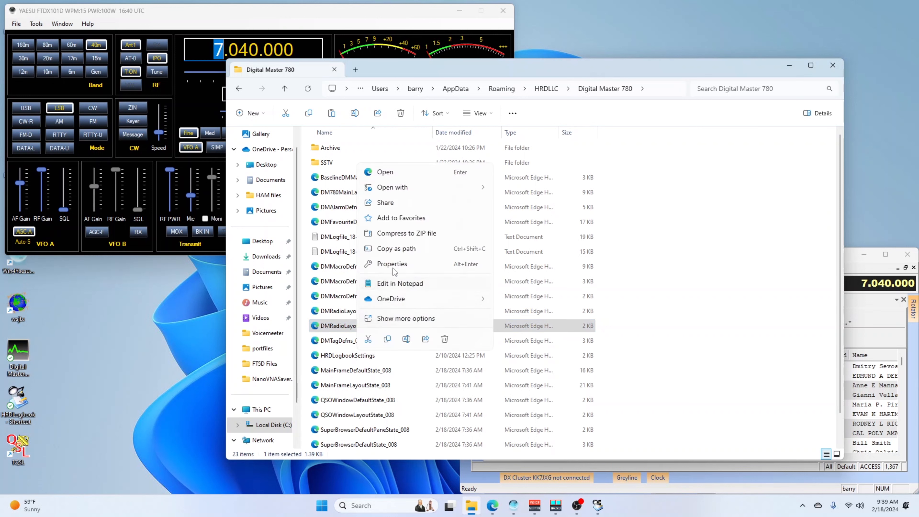
{"action": "left_click", "coordinate": [394, 284]}
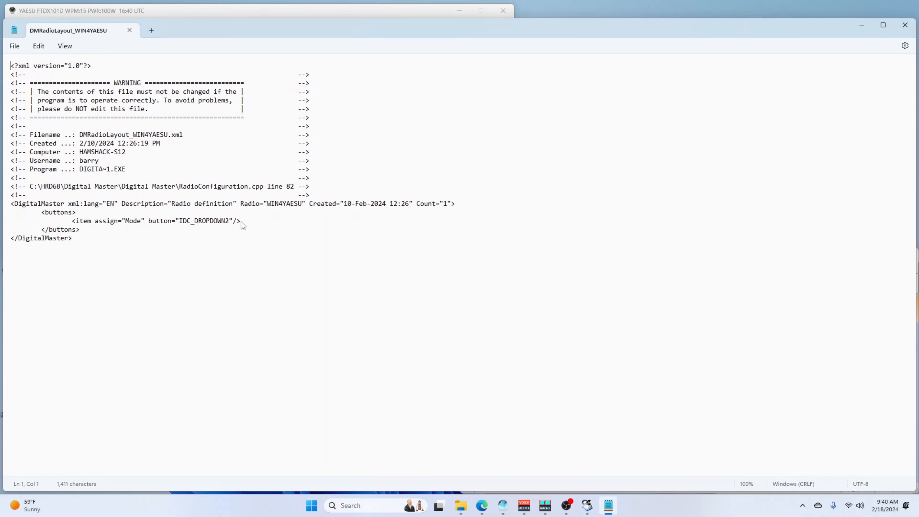
Step: Highlight the Mode item line for IDC_DROPDOWN2 in the buttons section and place the text cursor at its start
{"action": "left_click_drag", "start_coordinate": [241, 221], "coordinate": [145, 224]}
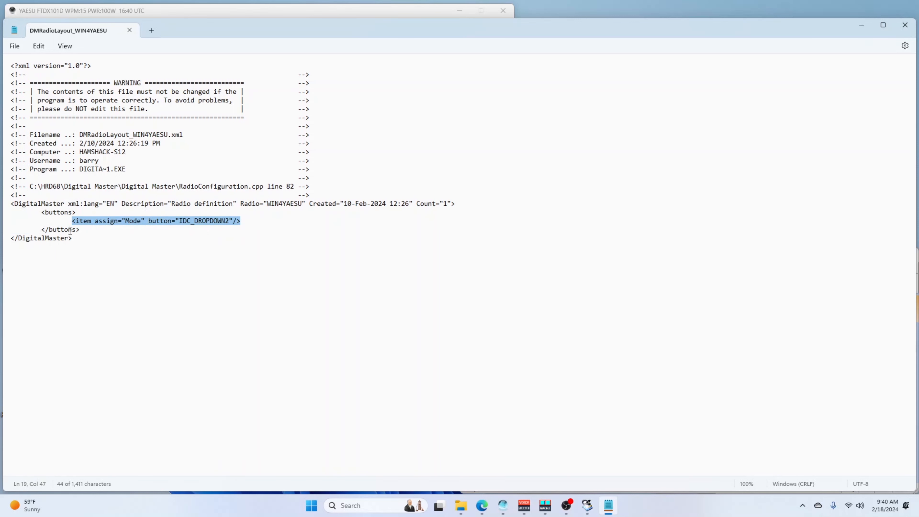
{"action": "key", "text": "Right"}
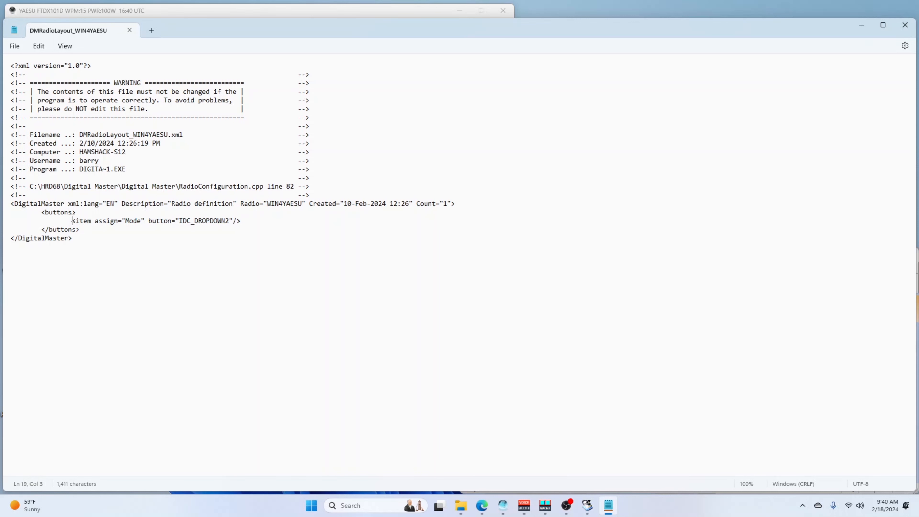